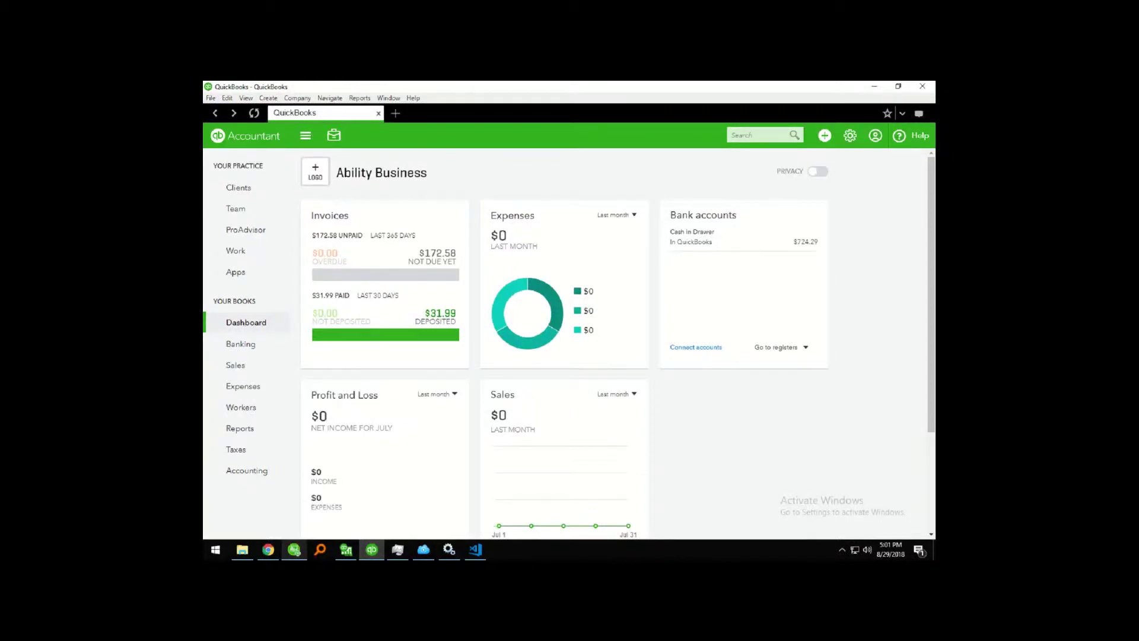
# Bring Point of Sale forward and look over the inventory item list
pyautogui.click(297, 553)
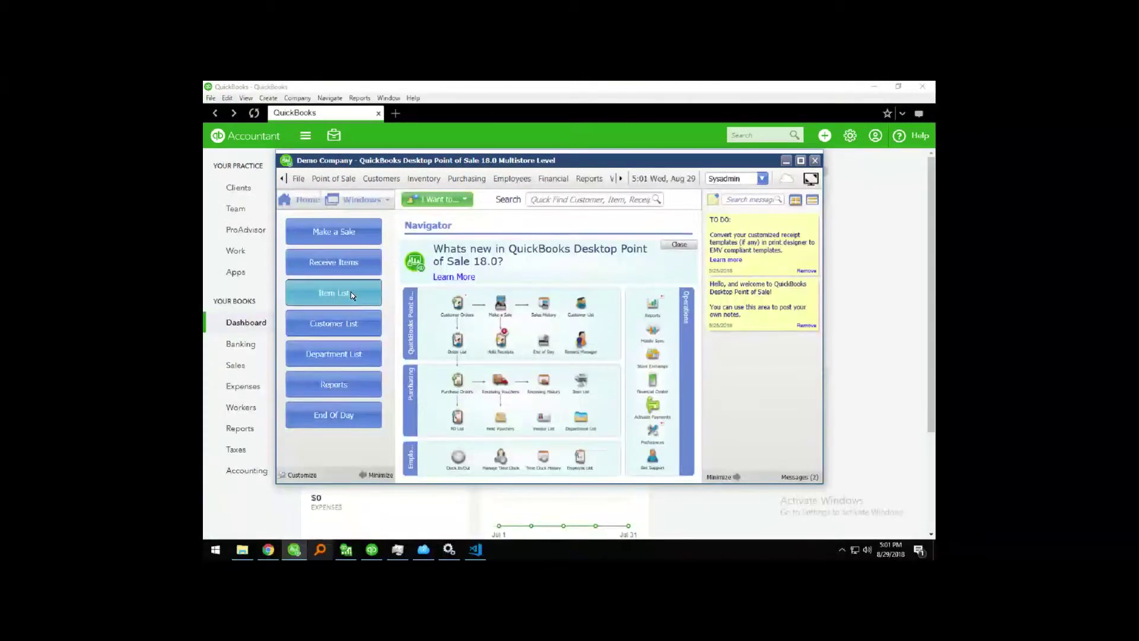
pyautogui.click(350, 293)
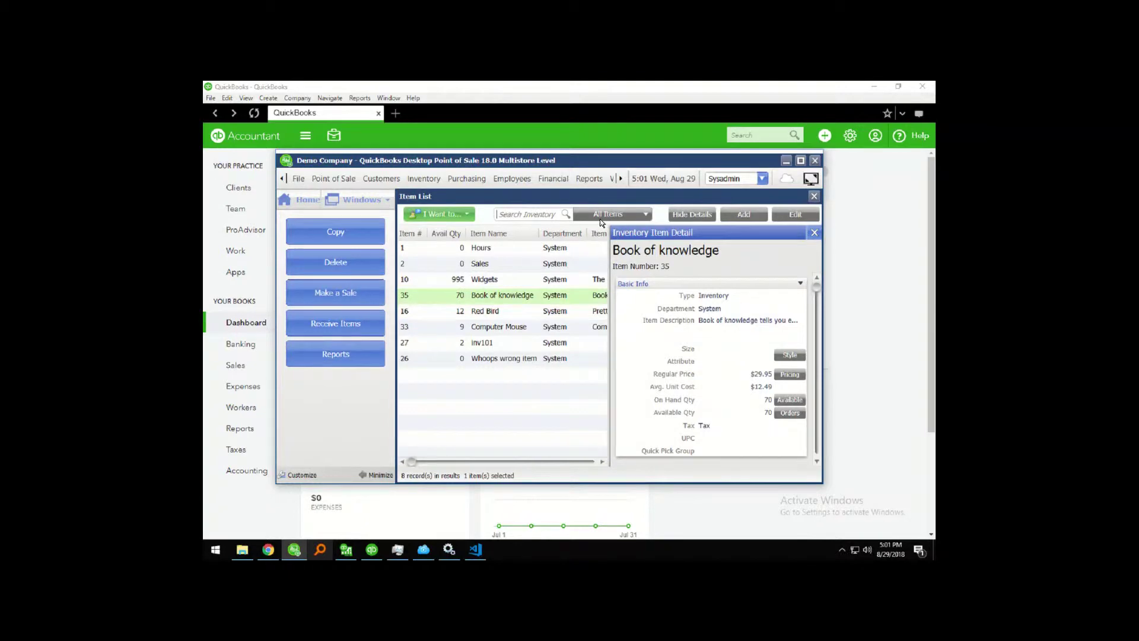
pyautogui.click(305, 202)
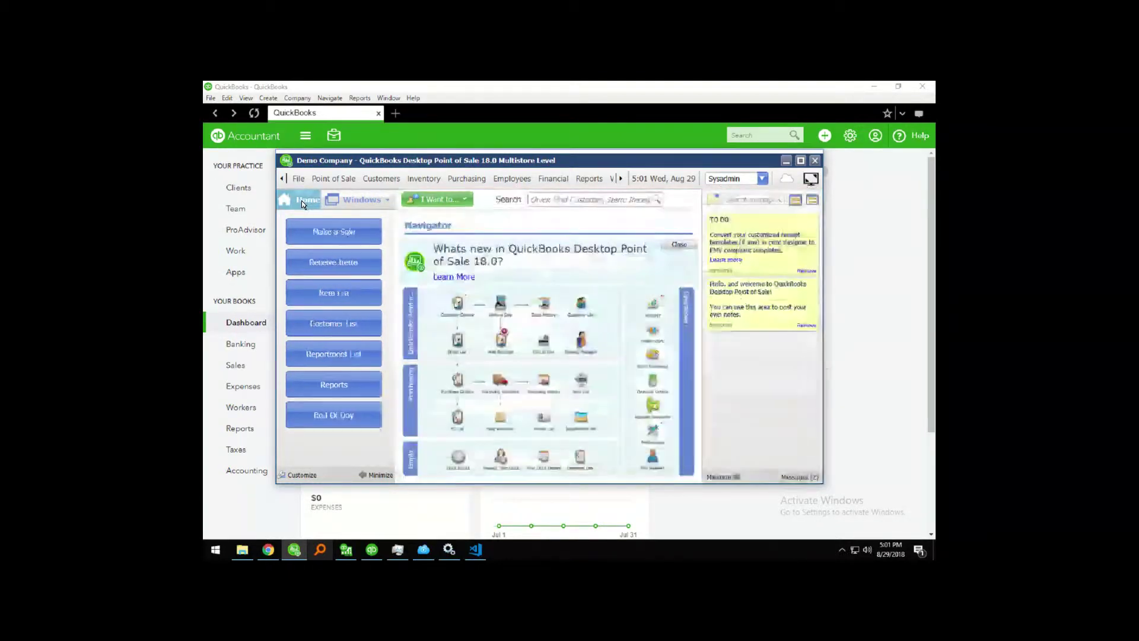
# Ring up one Computer Mouse on a new sales receipt, replacing Book of knowledge, and take 6.40 cash
pyautogui.click(507, 308)
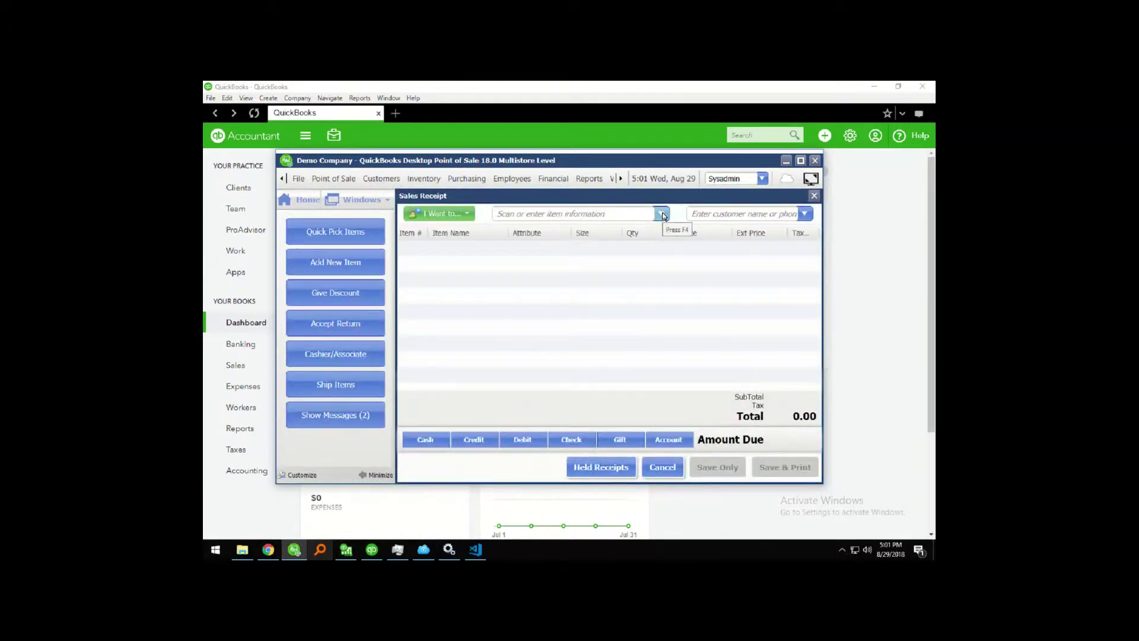
pyautogui.click(661, 215)
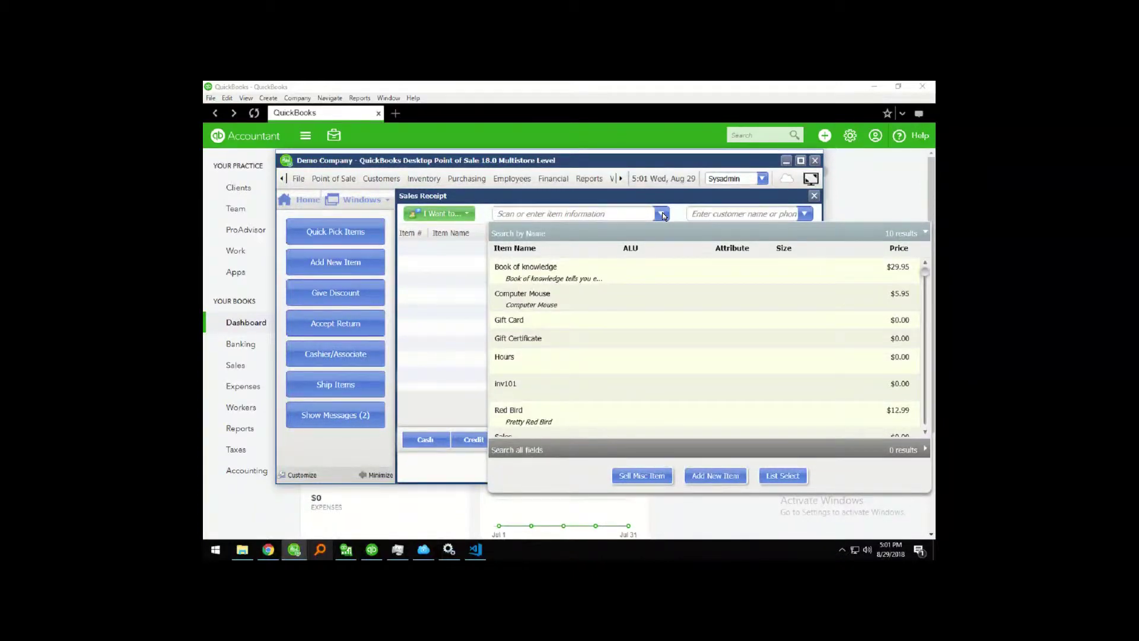
pyautogui.click(555, 273)
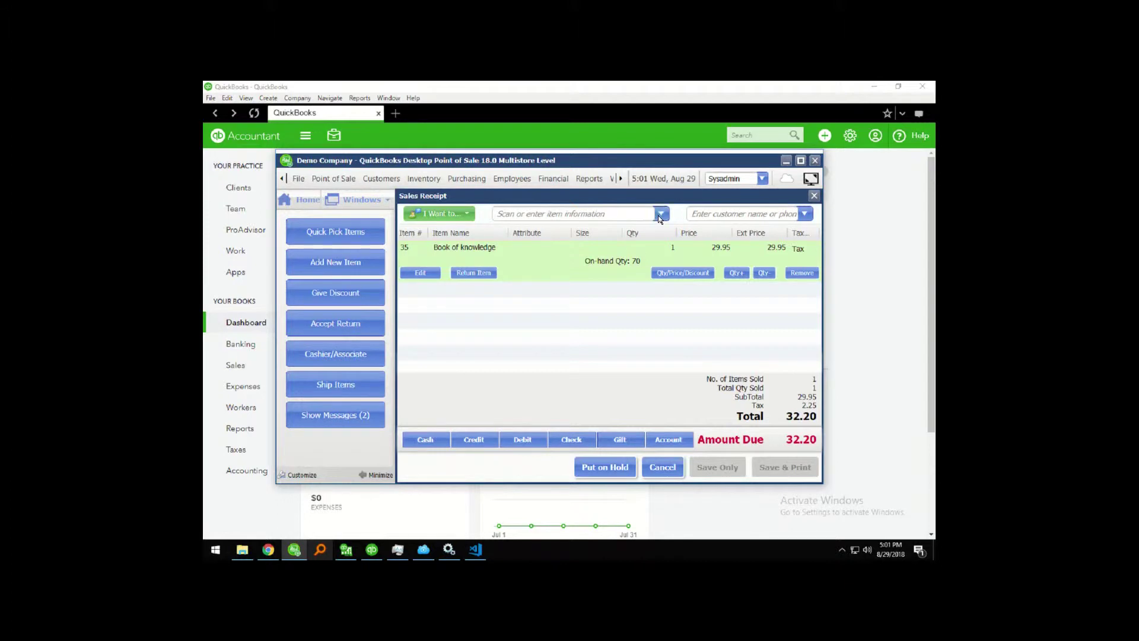
pyautogui.click(796, 274)
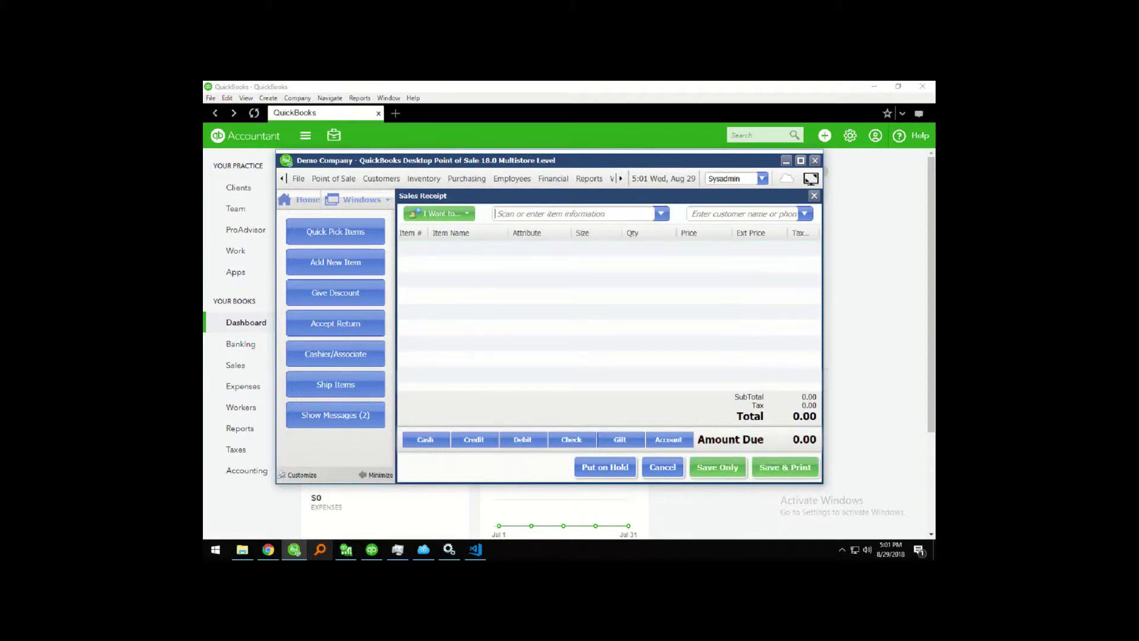
pyautogui.click(661, 214)
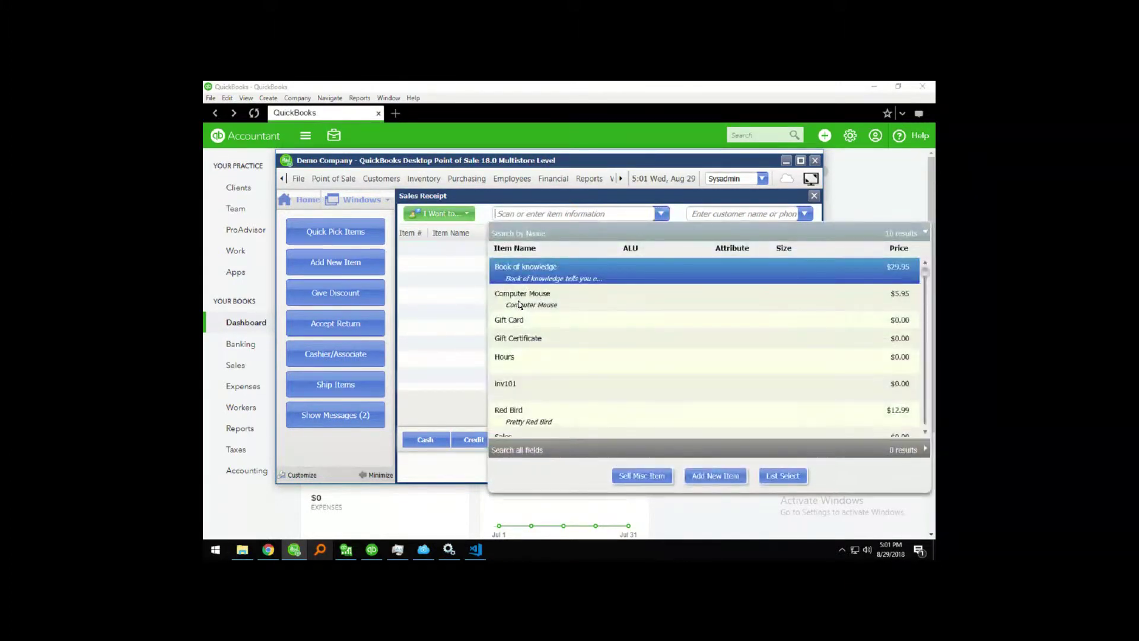
pyautogui.click(533, 298)
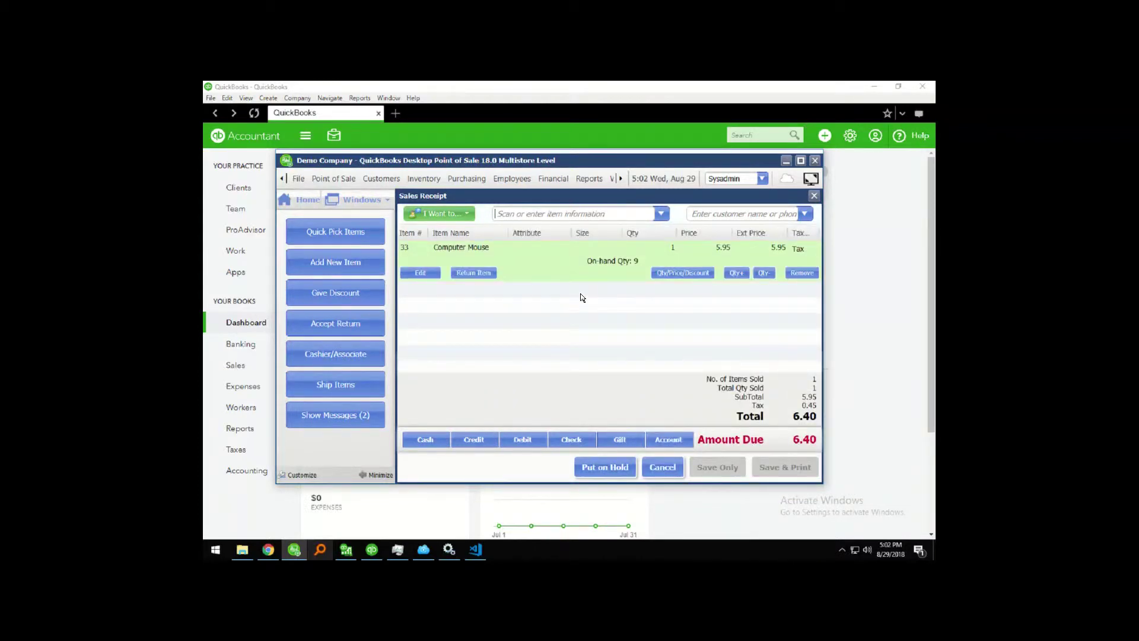
pyautogui.click(435, 445)
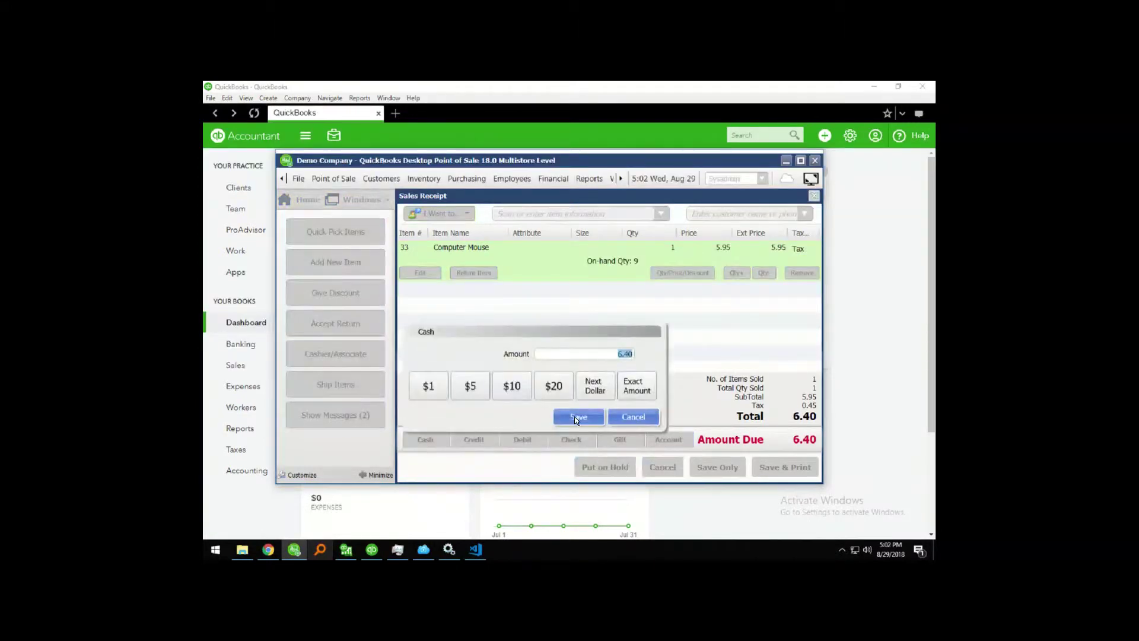
pyautogui.press('Return')
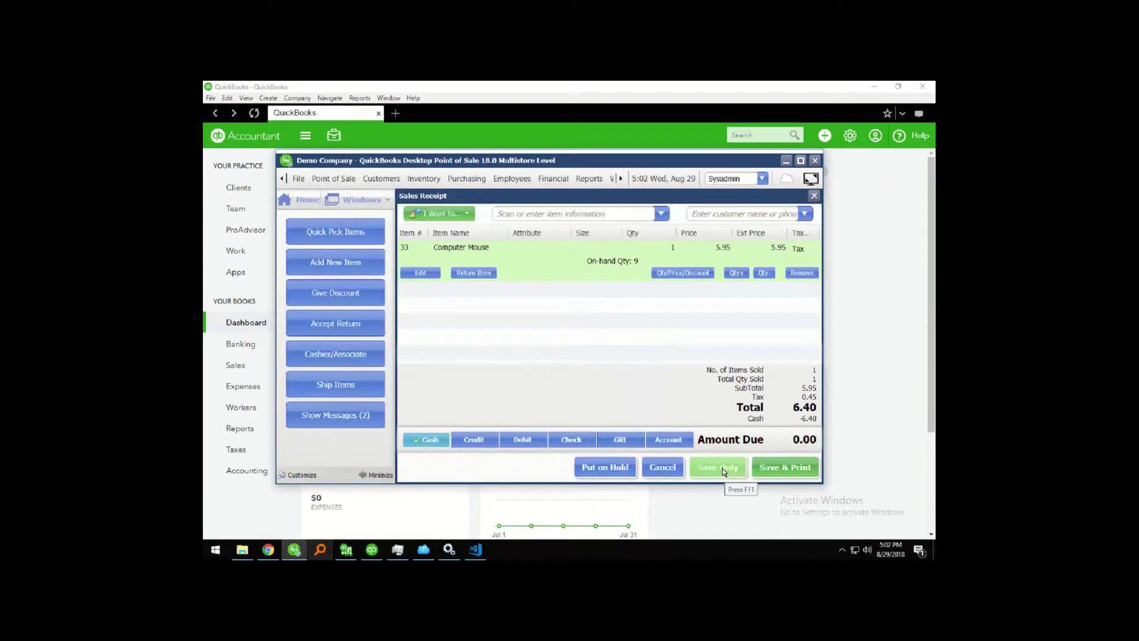
# Save the Computer Mouse cash receipt and sync the store sales to QuickBooks Online
pyautogui.click(723, 469)
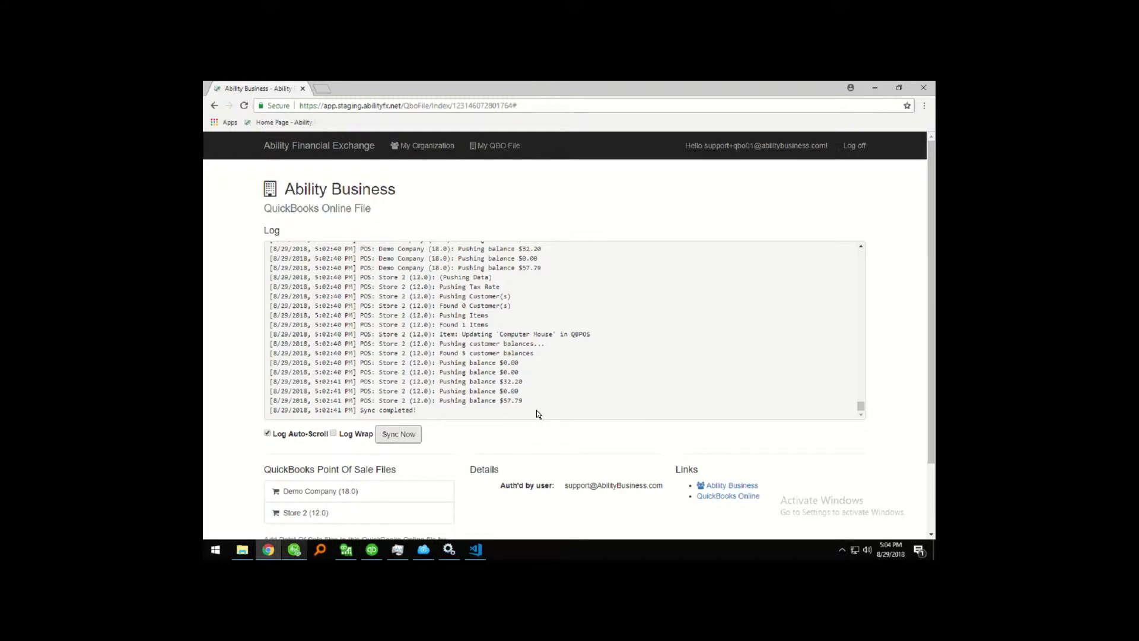
pyautogui.click(392, 442)
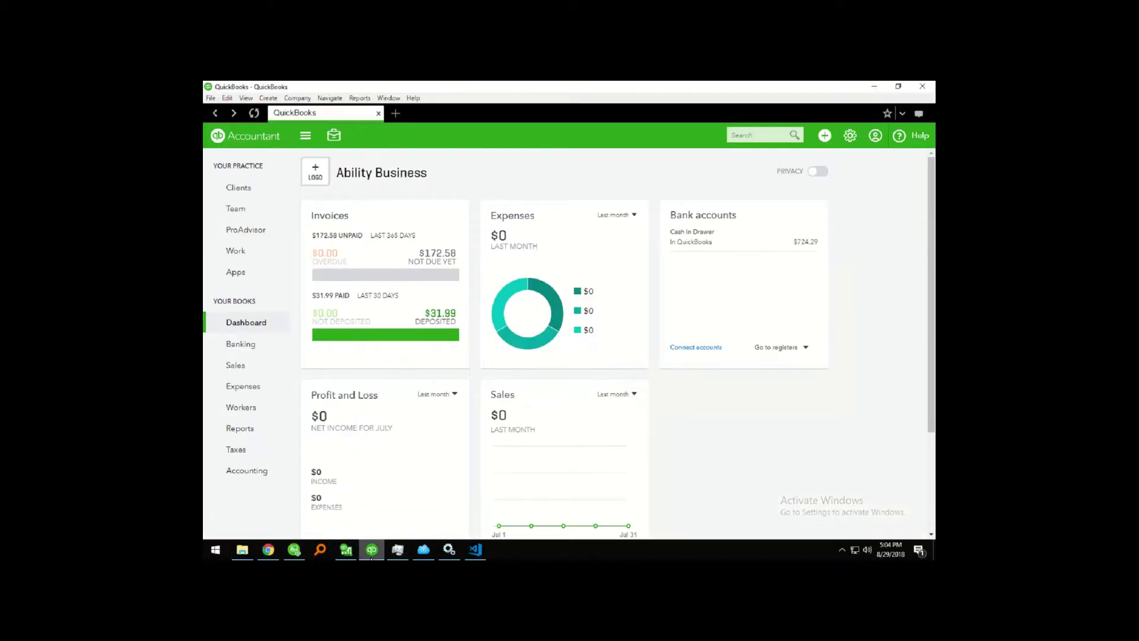
pyautogui.click(372, 549)
# Open All Sales and view the synced $6.40 POS Default Customer sales receipt
pyautogui.moveTo(233, 371)
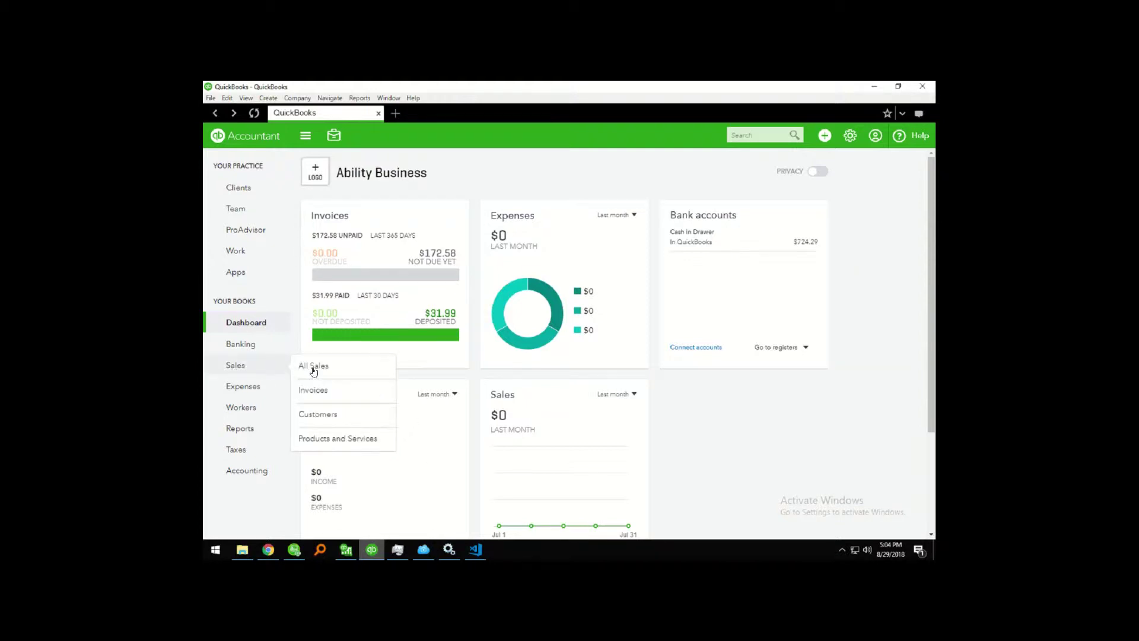
pyautogui.click(314, 368)
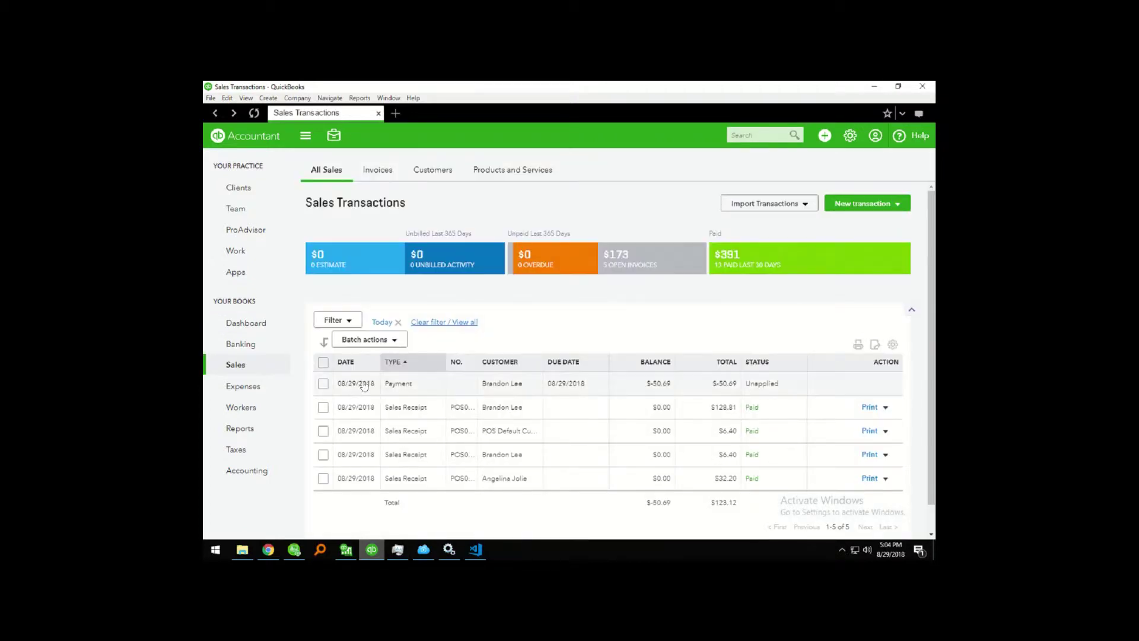
pyautogui.click(409, 435)
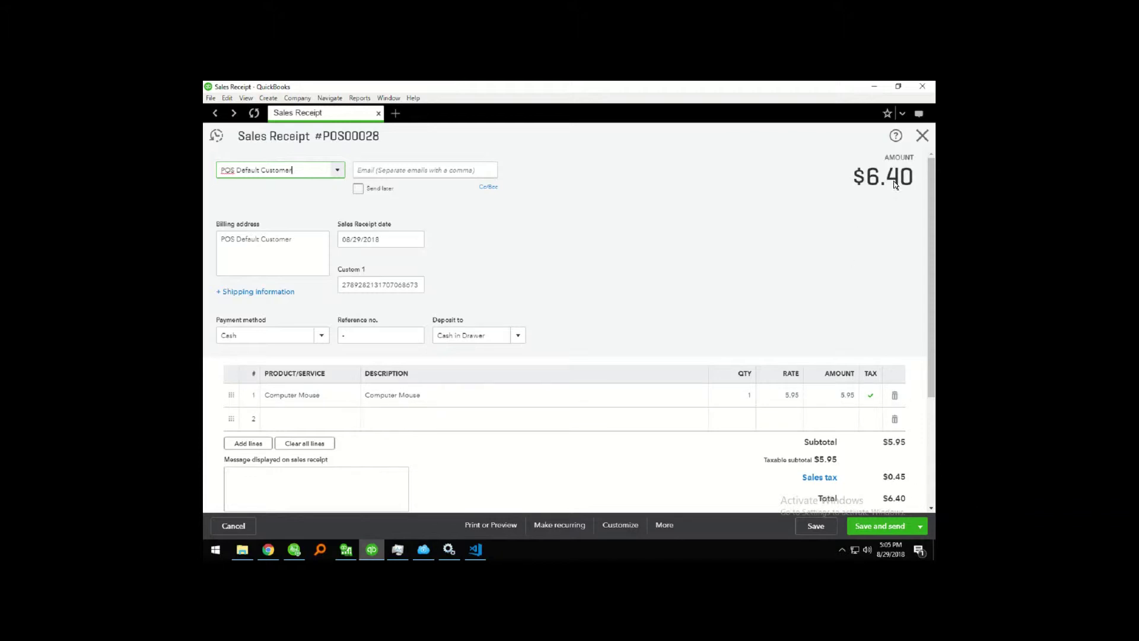
pyautogui.click(921, 135)
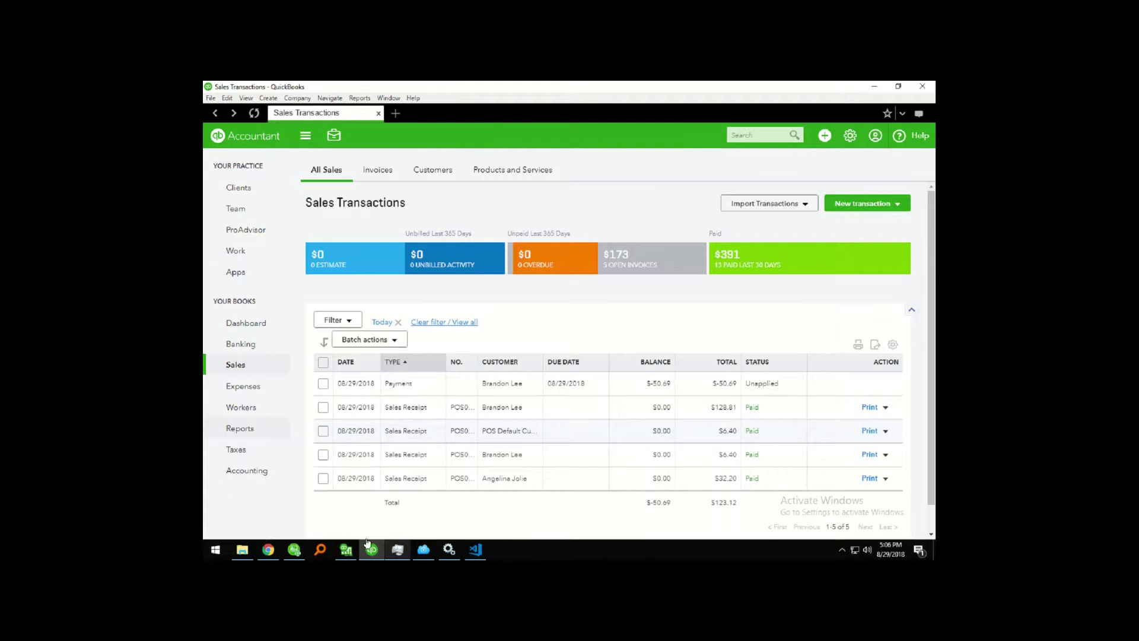
# Add a Computer Mouse to a new receipt and assign ABC Company as the customer
pyautogui.click(293, 550)
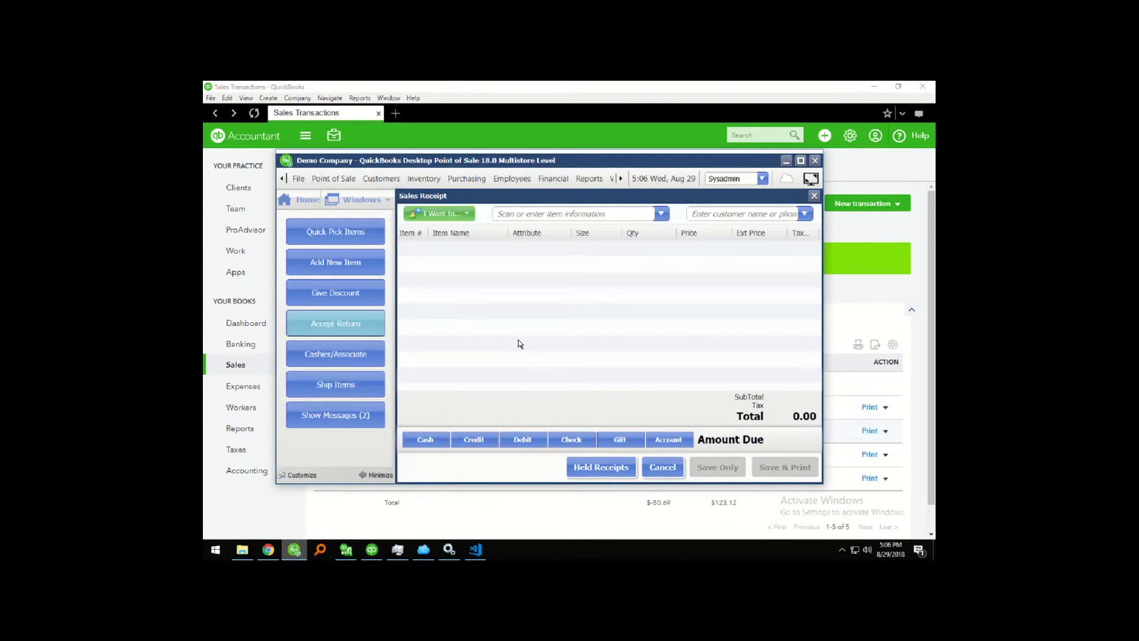
pyautogui.click(664, 213)
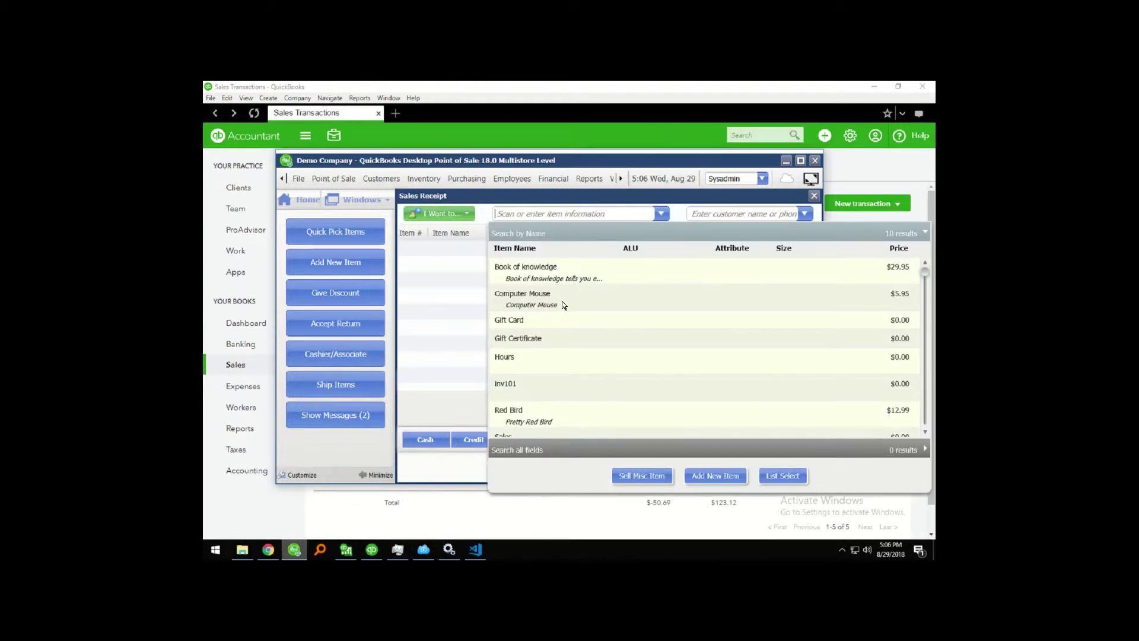
pyautogui.click(564, 304)
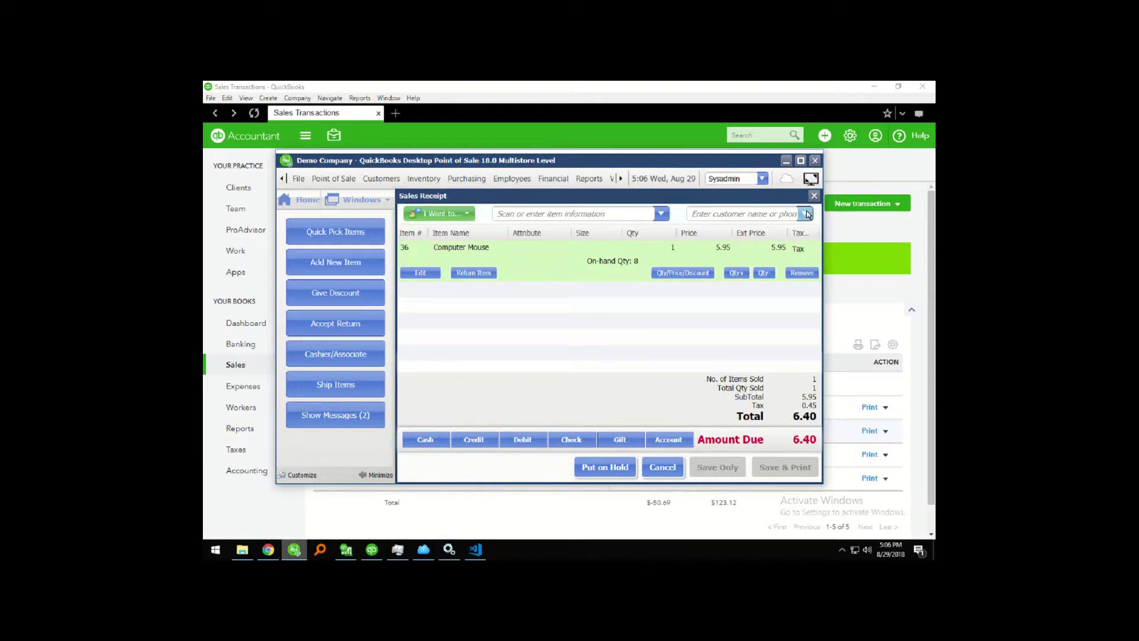
pyautogui.click(806, 214)
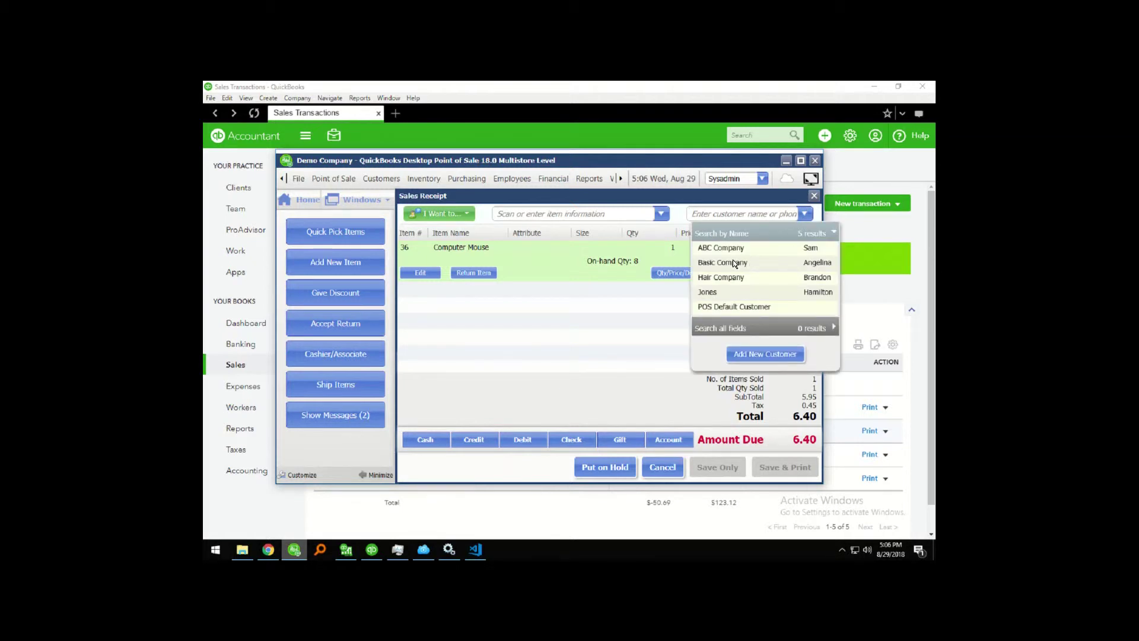
pyautogui.click(725, 249)
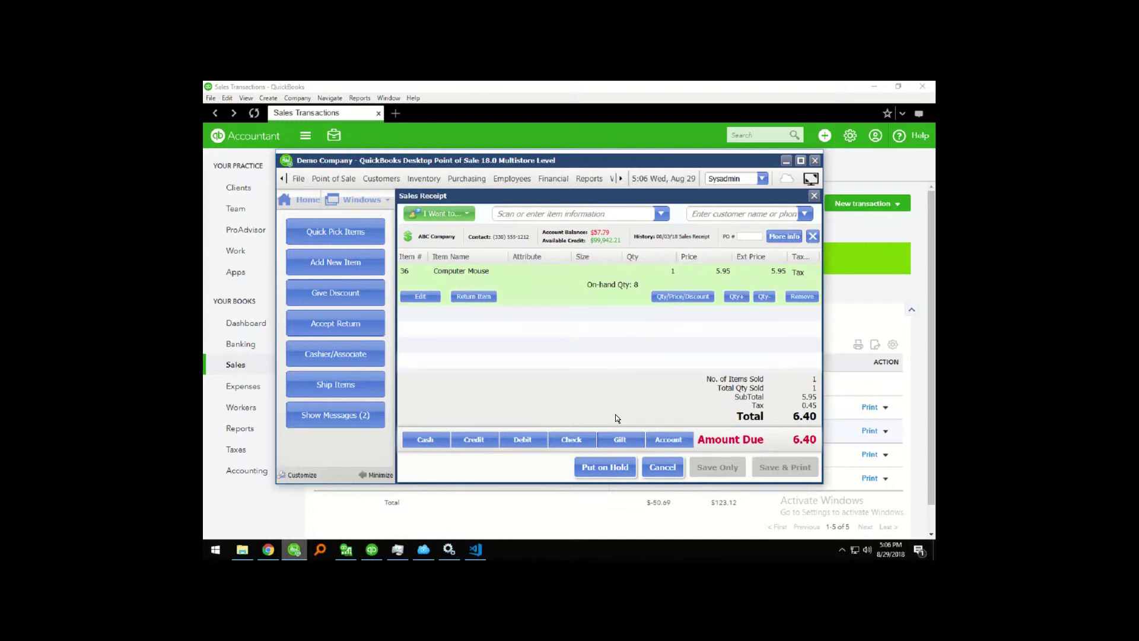
pyautogui.click(662, 441)
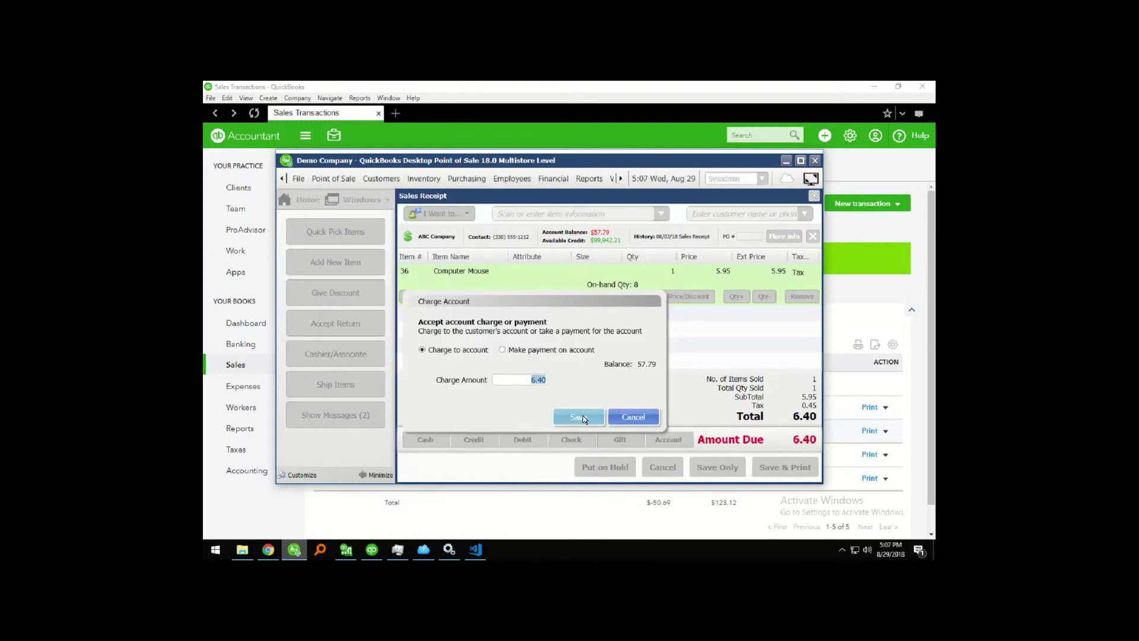
pyautogui.click(583, 419)
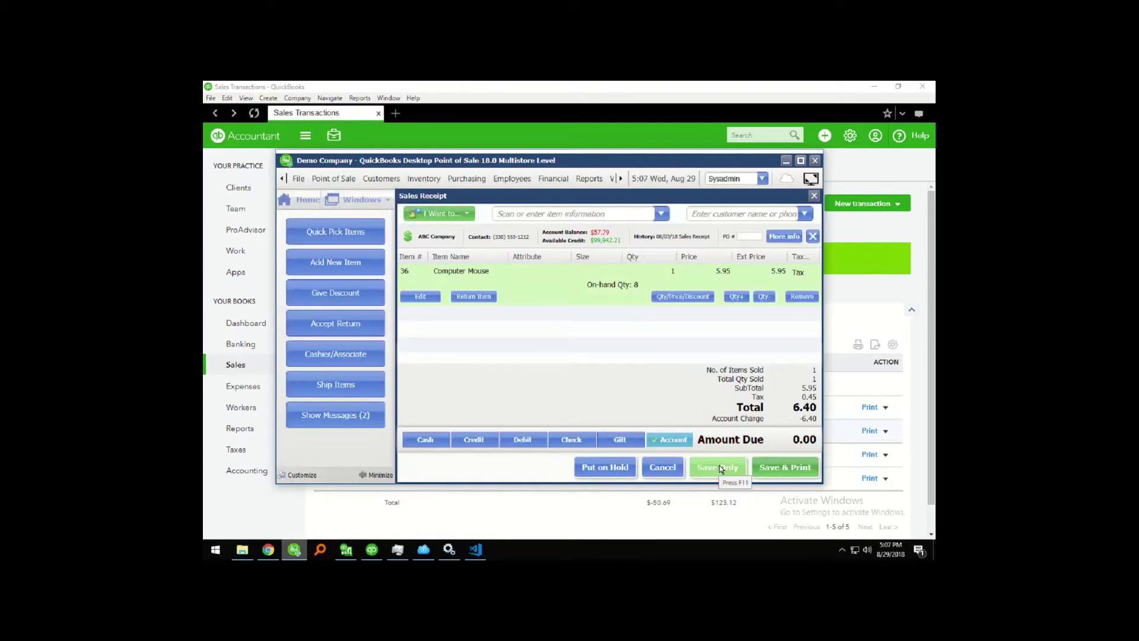
pyautogui.click(721, 469)
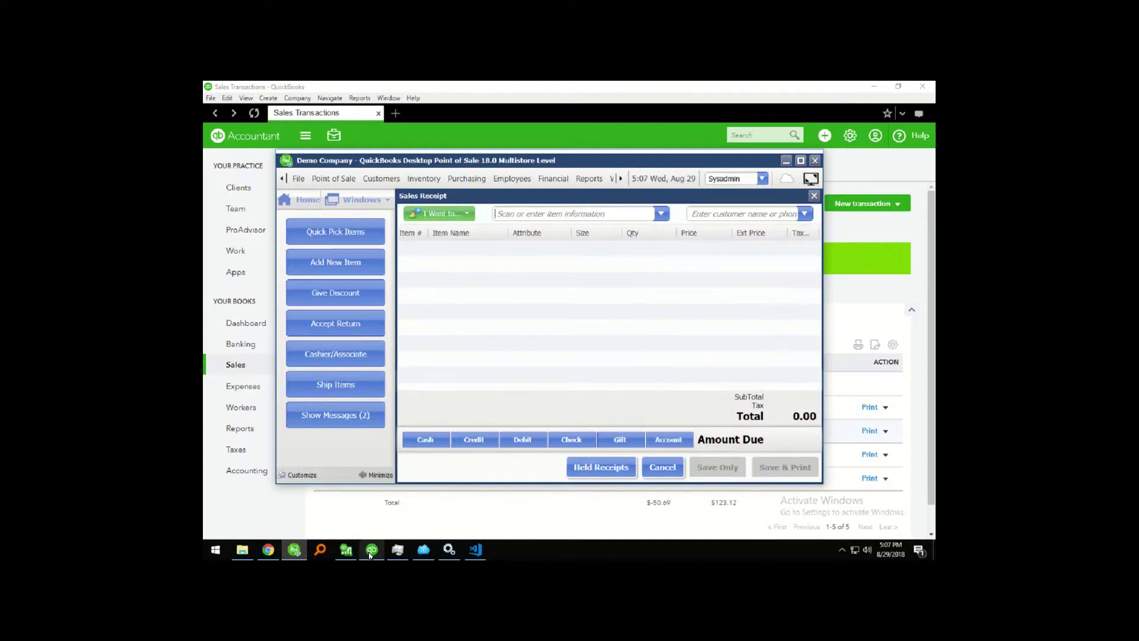
pyautogui.click(267, 551)
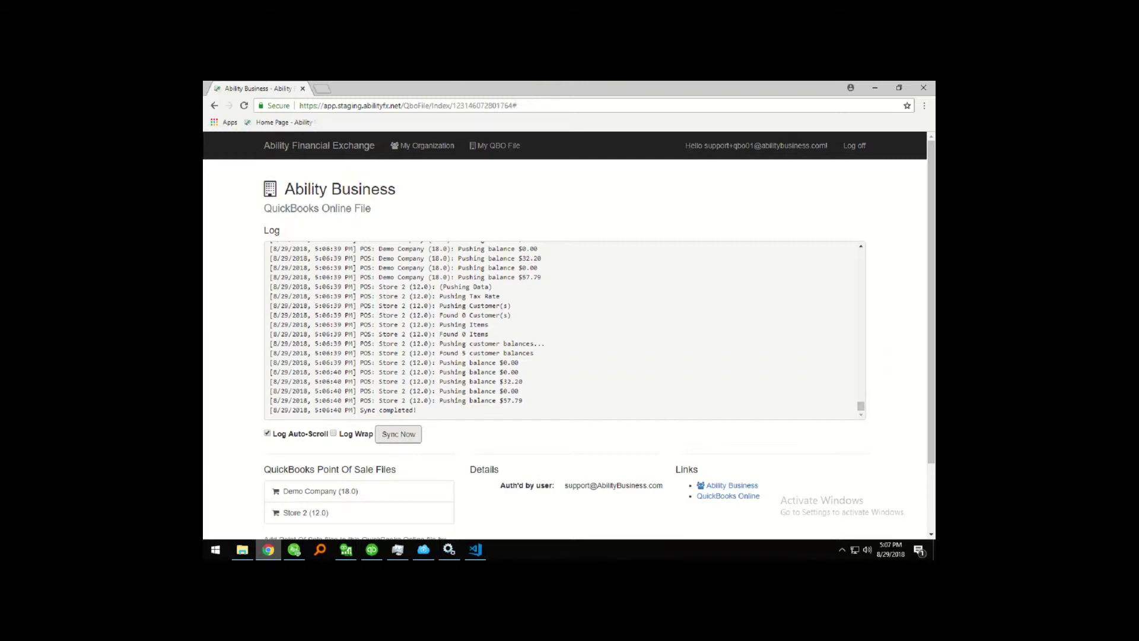
# Sync the new $6.40 receipt to QuickBooks Online and return to QuickBooks
pyautogui.click(398, 436)
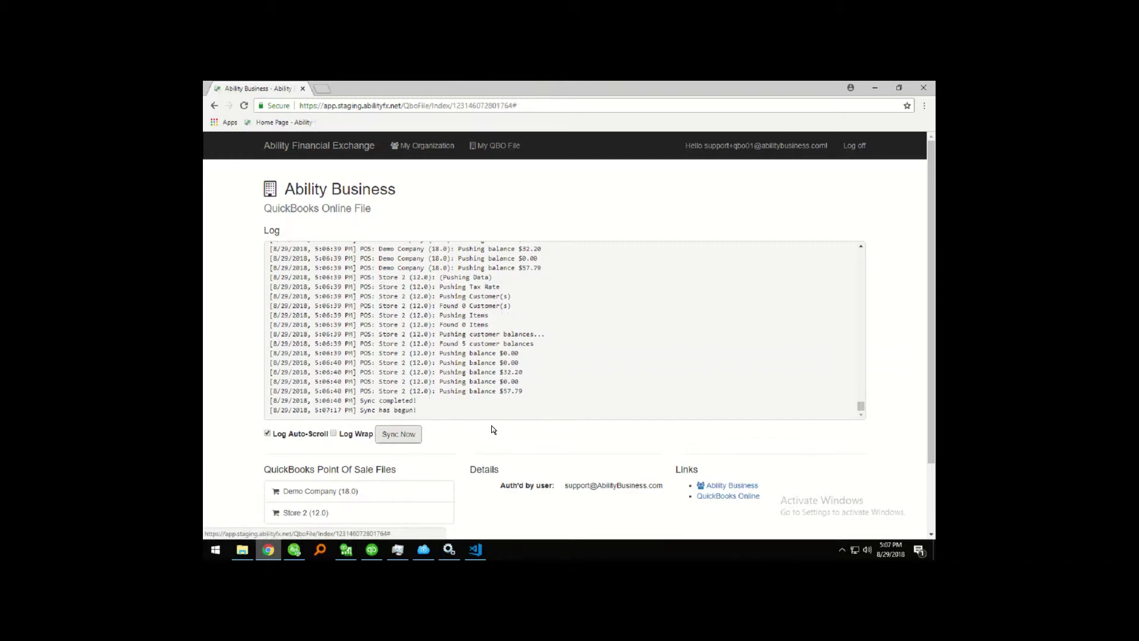
pyautogui.click(374, 558)
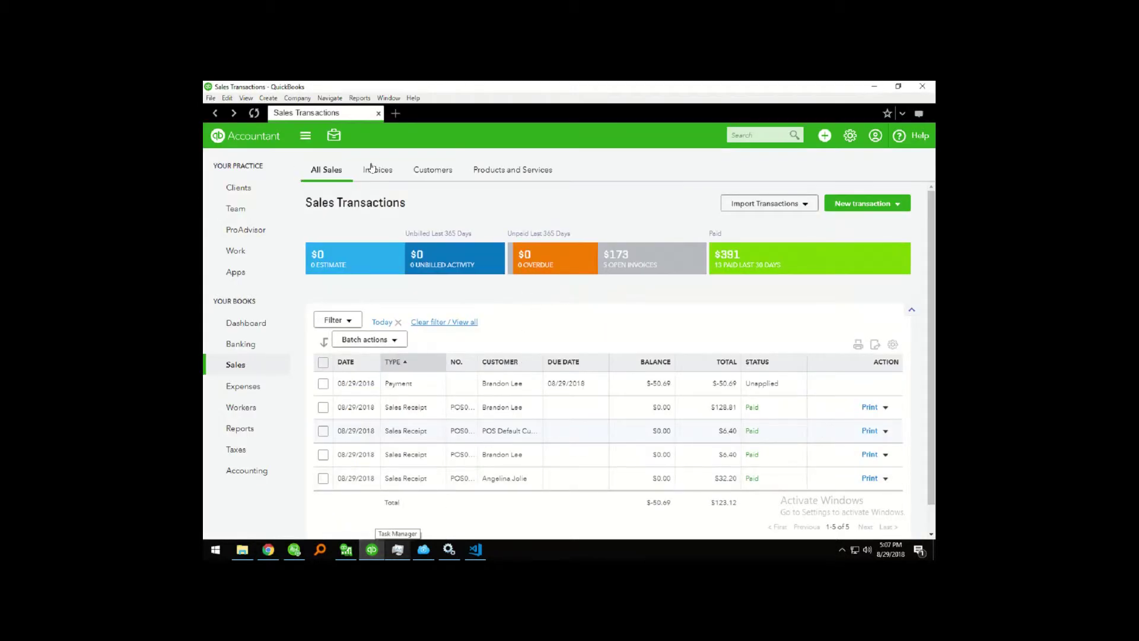
# Open ABC Company from the Customers list to see its open $6.40 invoice
pyautogui.click(426, 170)
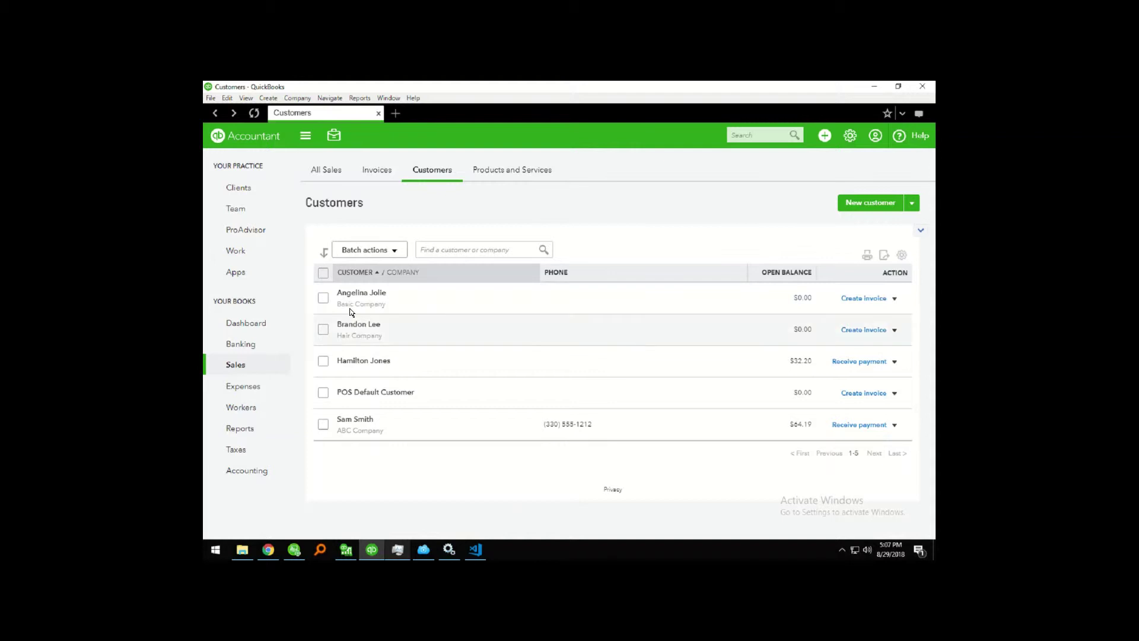
pyautogui.click(358, 421)
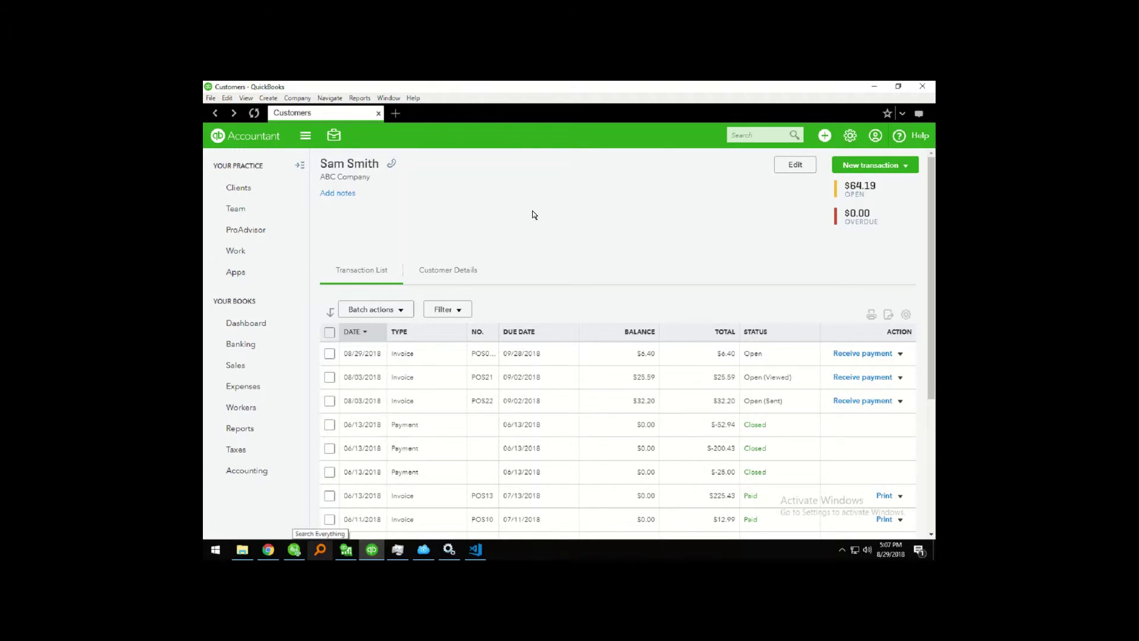
pyautogui.moveTo(238, 384)
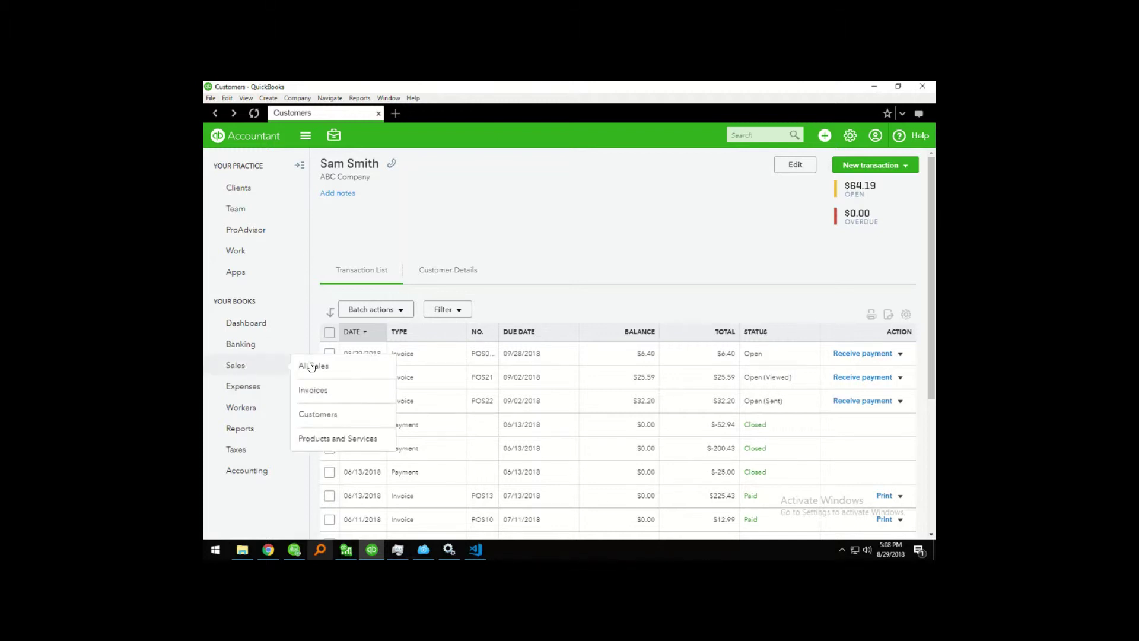
# Scroll Products and Services to confirm Computer Mouse now shows 7 on hand
pyautogui.click(322, 439)
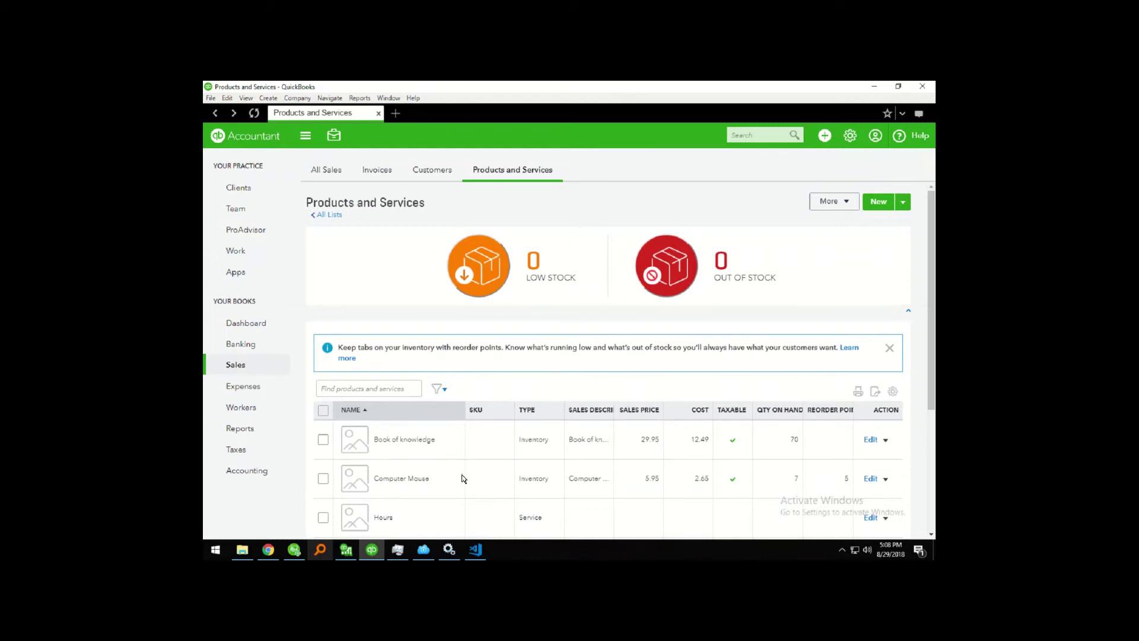
pyautogui.scroll(-2, 547, 419)
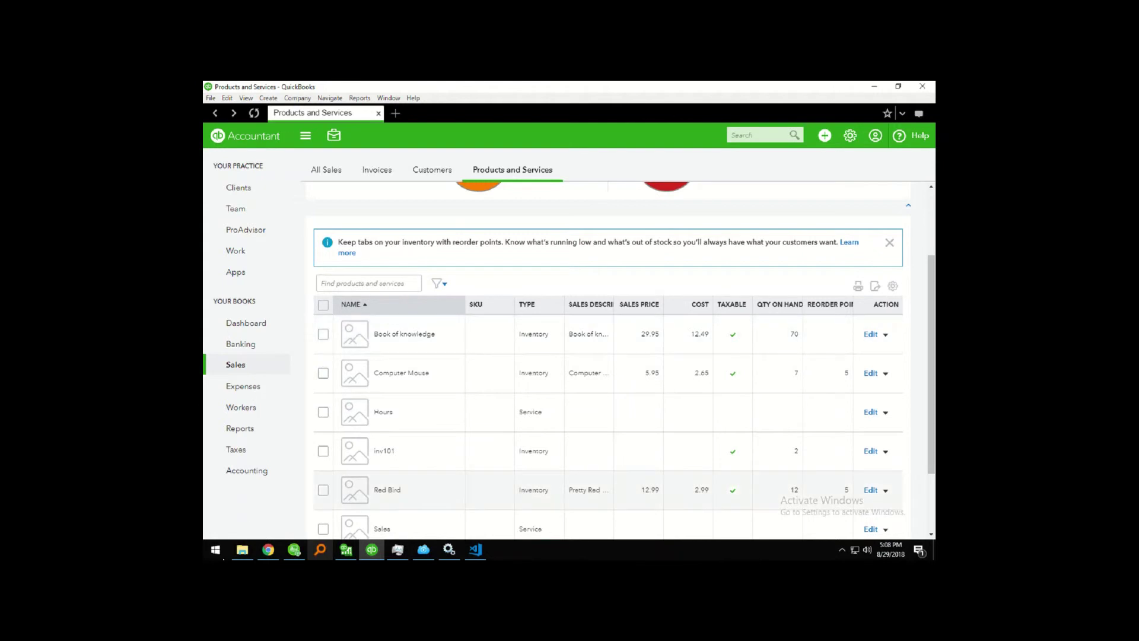
pyautogui.click(293, 550)
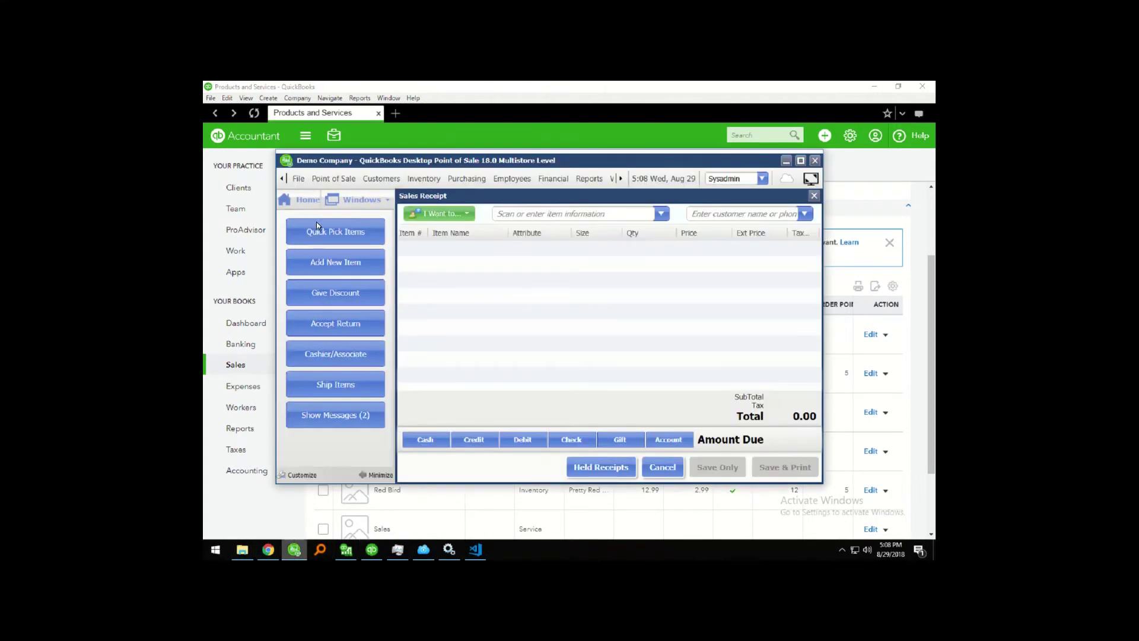
# Check the item list and add item 35, Book of knowledge, to a new sale
pyautogui.click(307, 206)
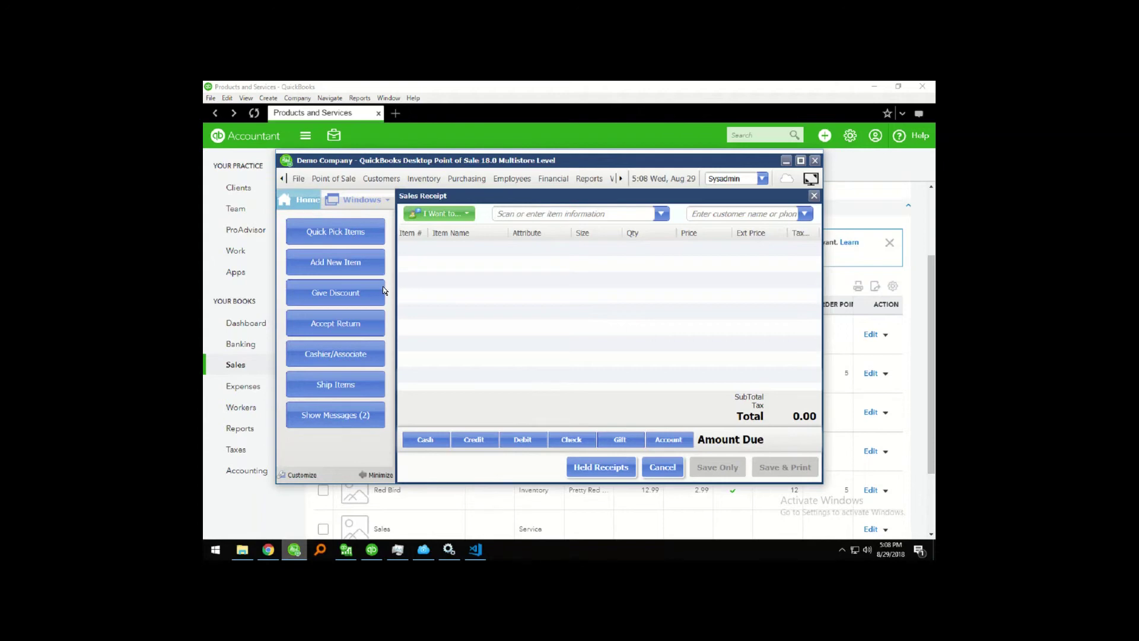
pyautogui.click(339, 293)
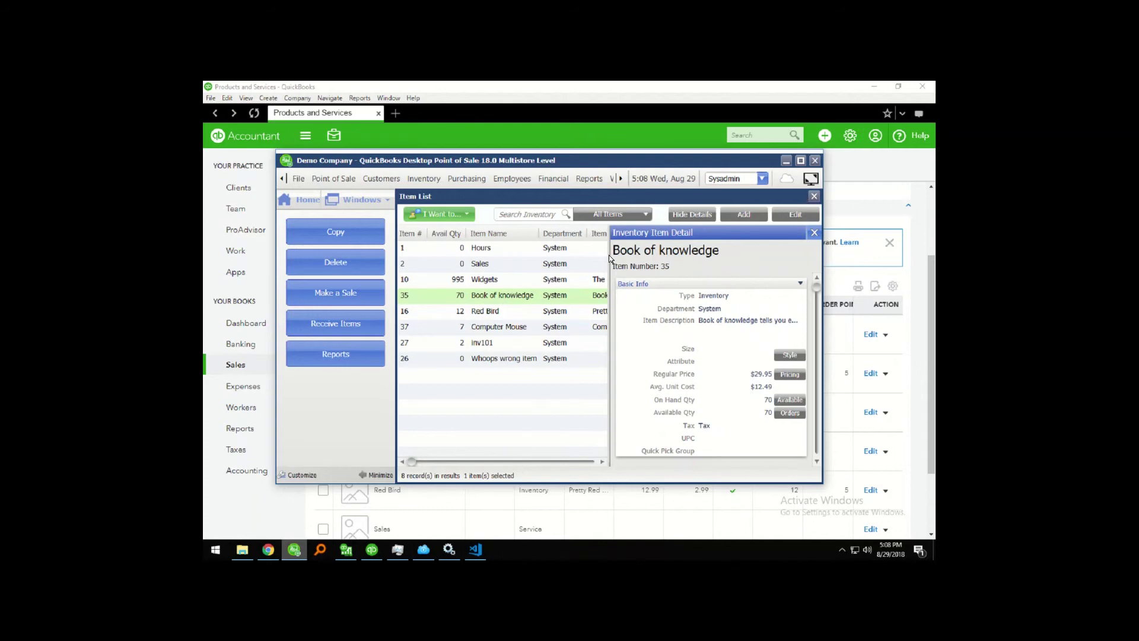
pyautogui.click(336, 293)
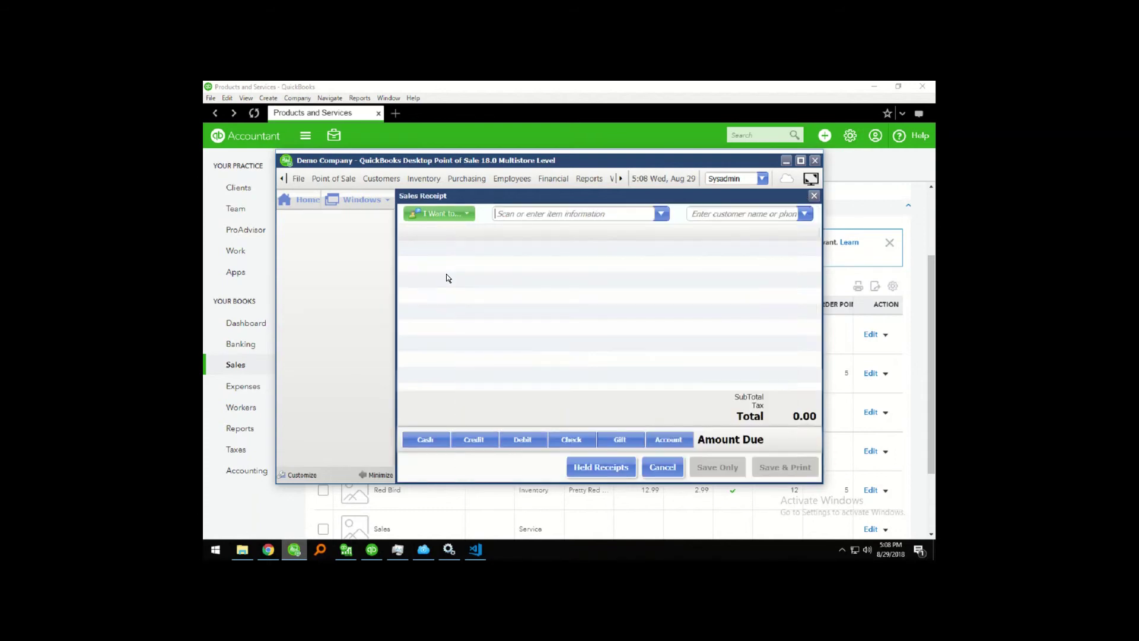
pyautogui.write('35')
pyautogui.press('Return')
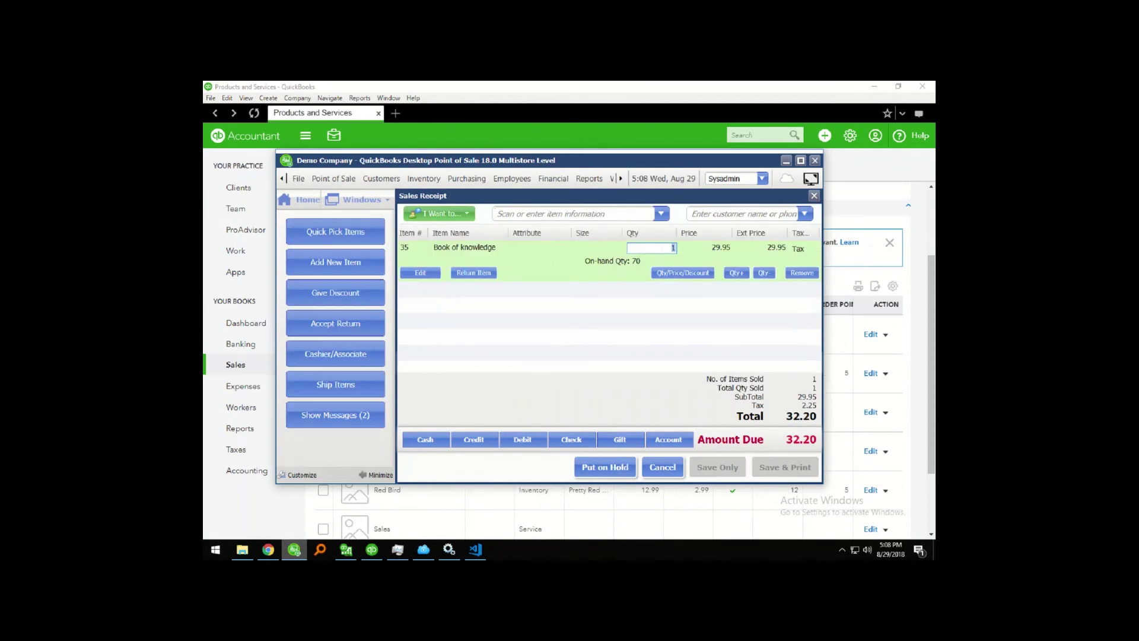
# Set quantity 10 and save the sale with 322.04 paid in cash
pyautogui.write('10')
pyautogui.click(425, 439)
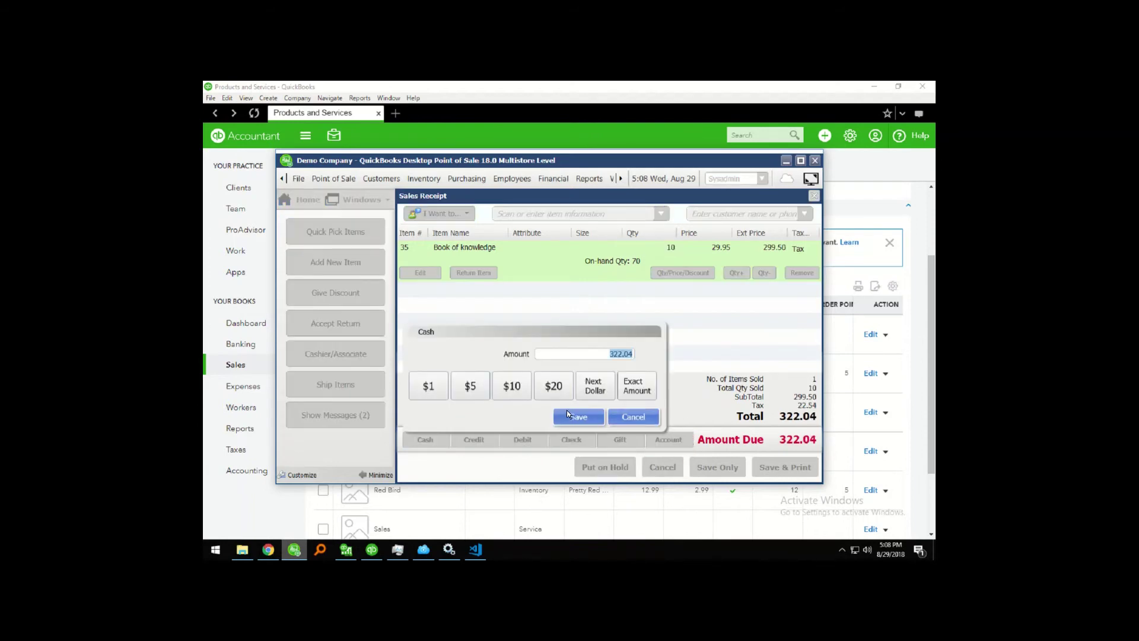
pyautogui.click(579, 417)
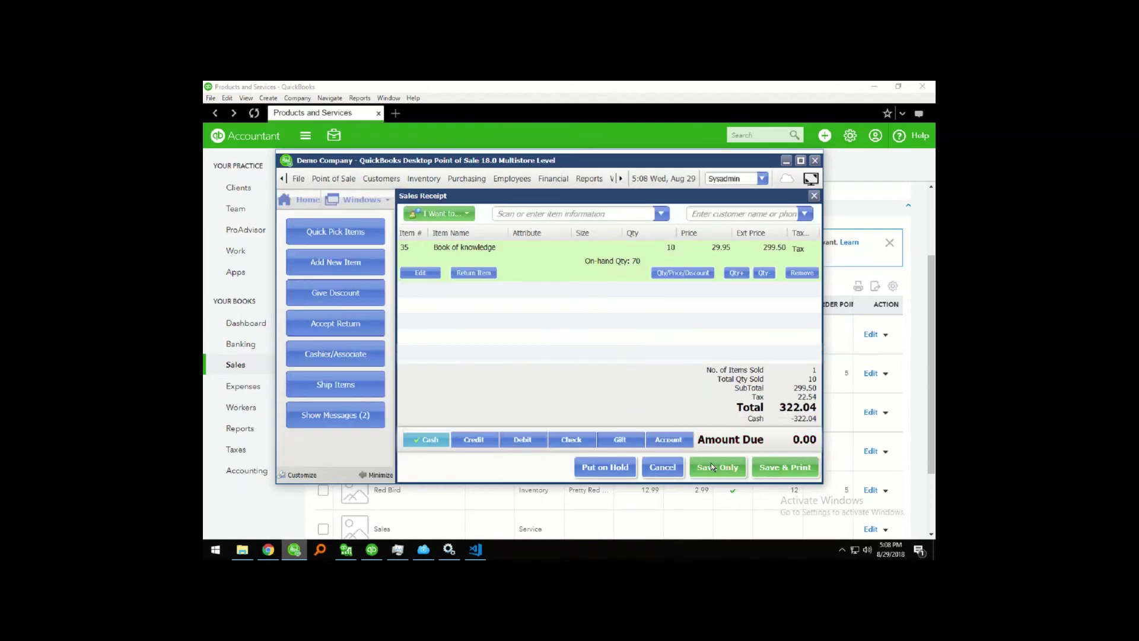
pyautogui.click(717, 467)
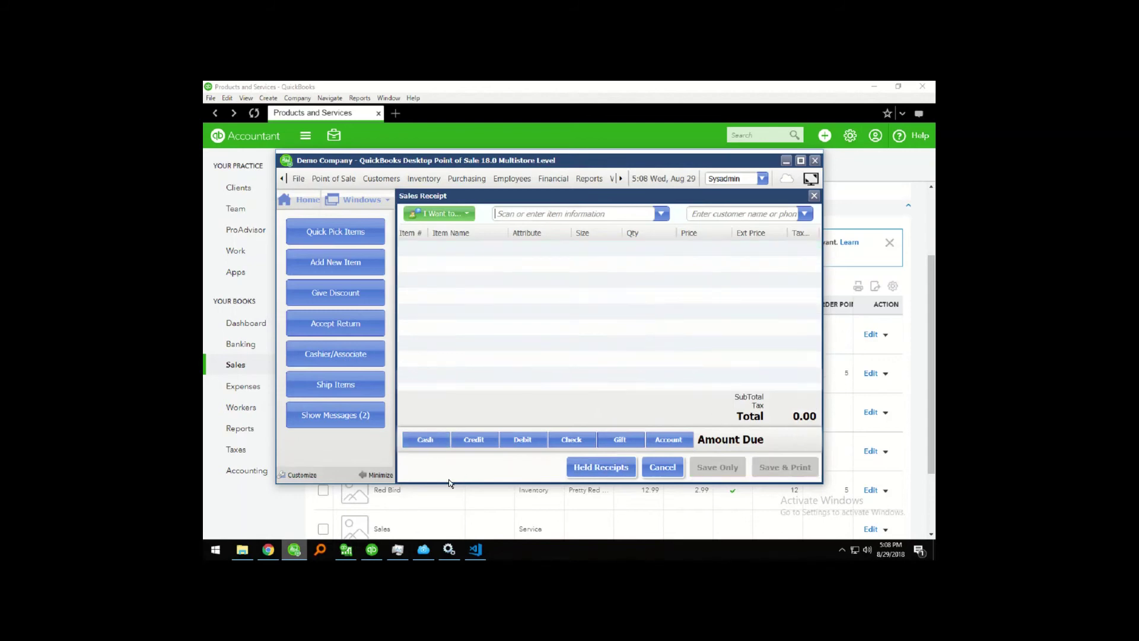
pyautogui.click(269, 551)
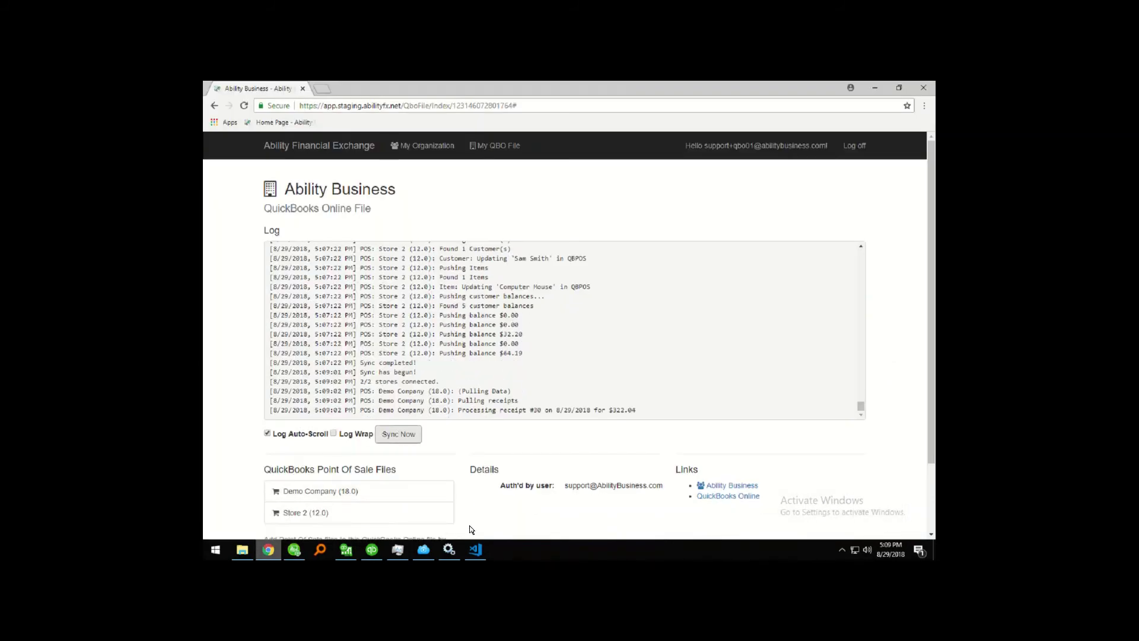
# Refresh QuickBooks Online's Products and Services list to check Book of knowledge's on-hand quantity
pyautogui.click(373, 550)
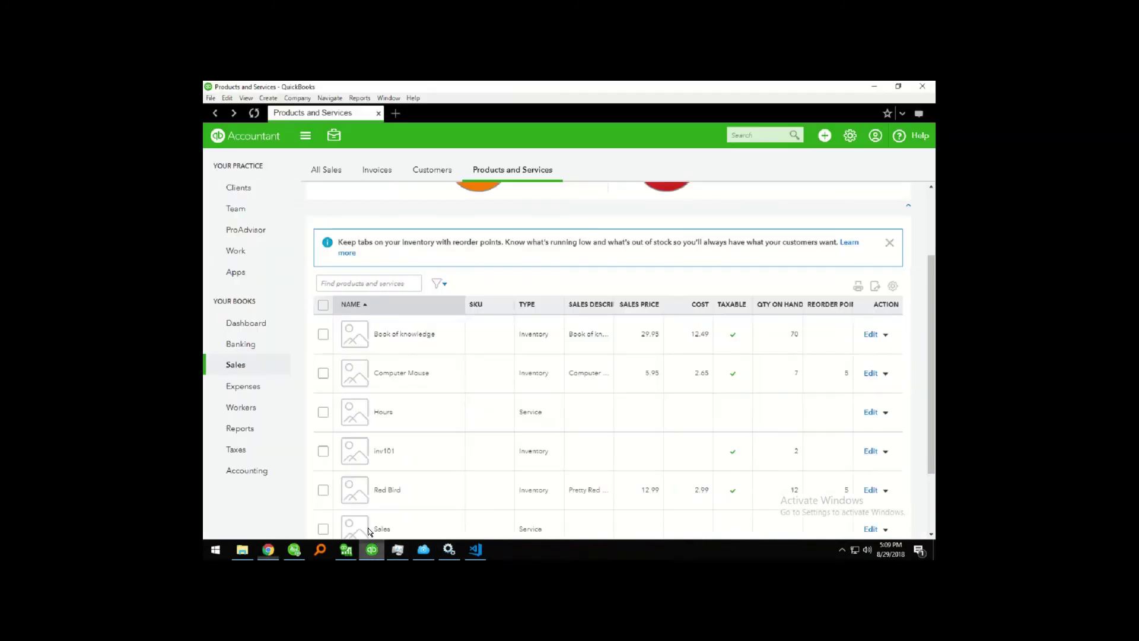
pyautogui.click(254, 113)
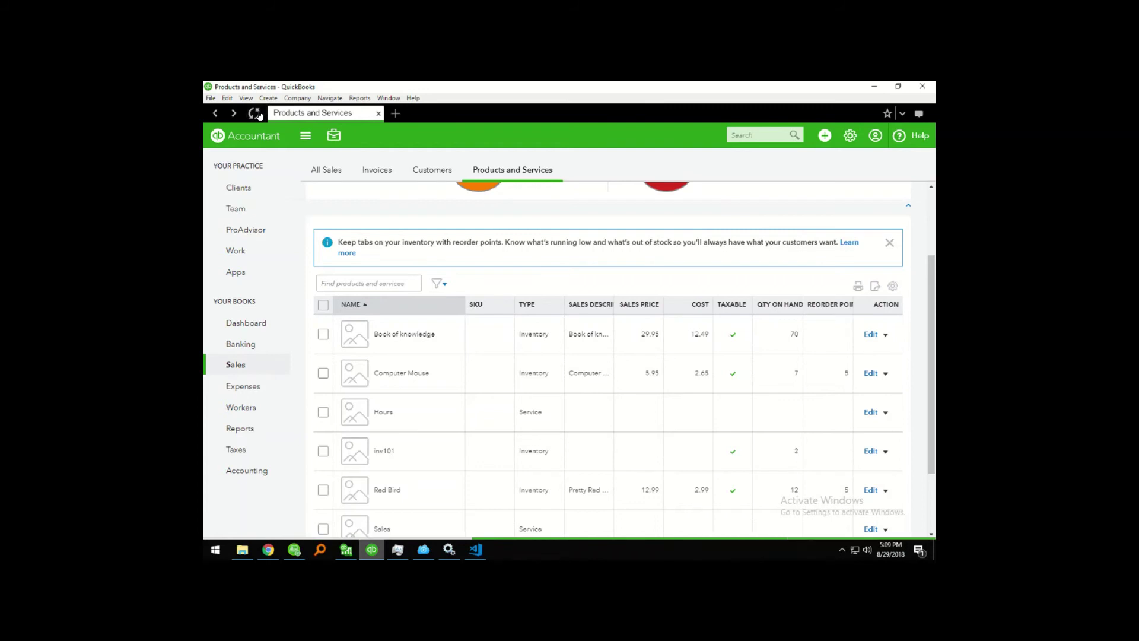